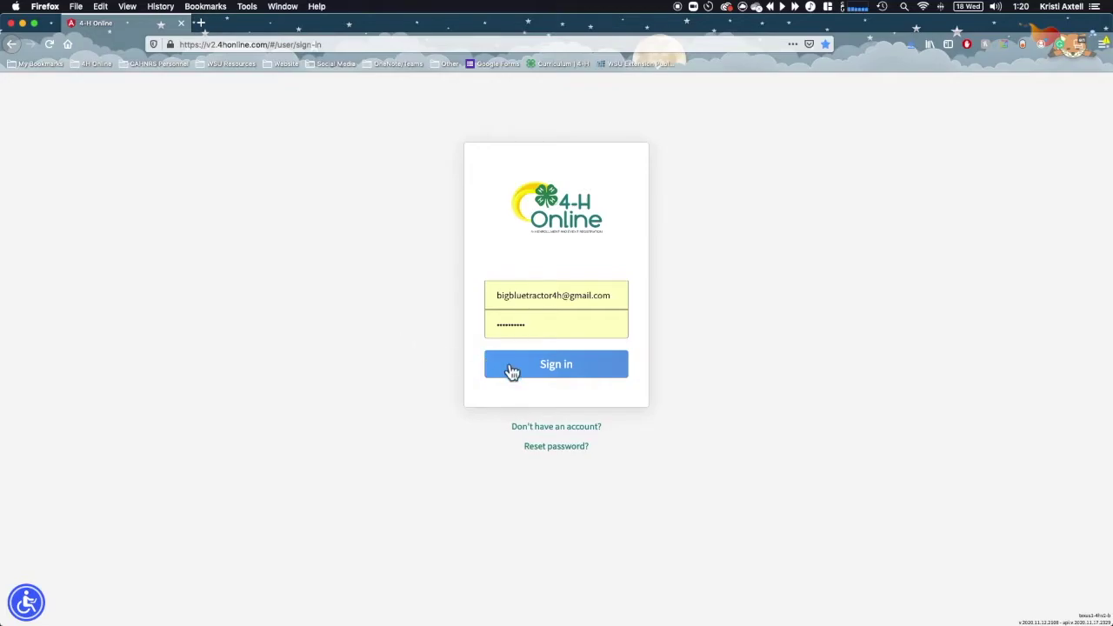
Sign in to the family account and look over its member list and the event offered below it
{"action": "left_click", "coordinate": [558, 371]}
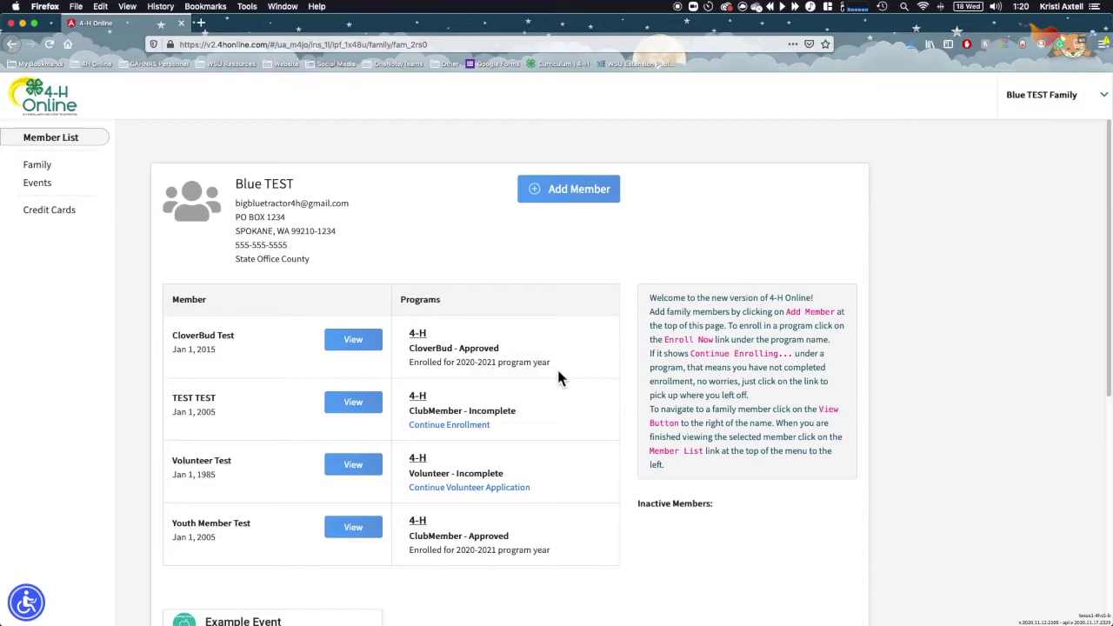
{"action": "scroll", "coordinate": [559, 377], "scroll_direction": "down", "scroll_amount": 5}
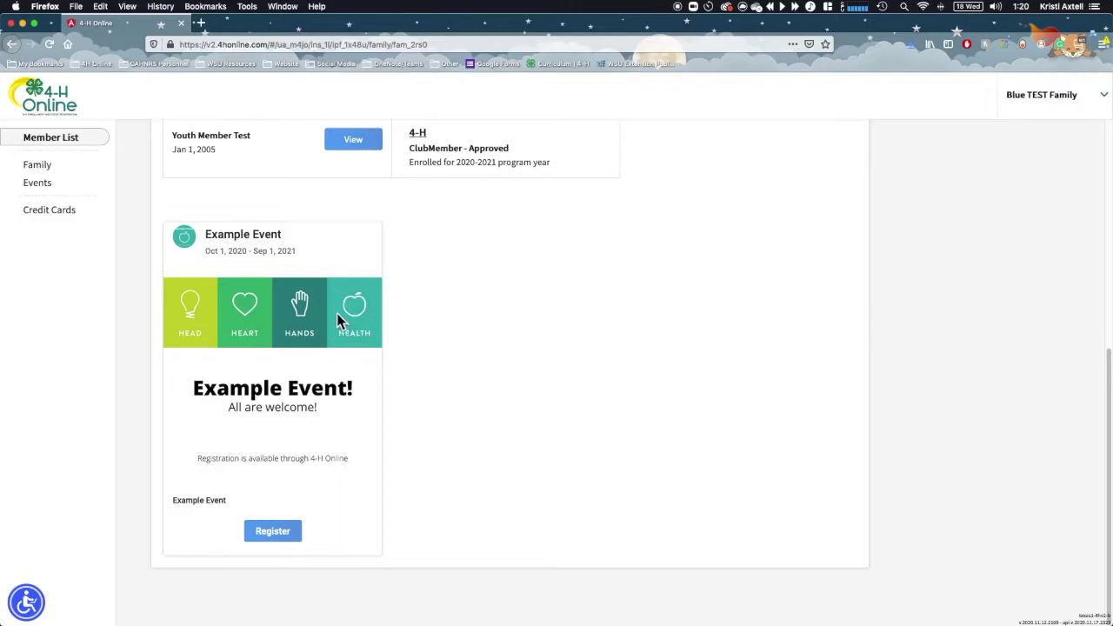
{"action": "scroll", "coordinate": [339, 318], "scroll_direction": "up", "scroll_amount": 5}
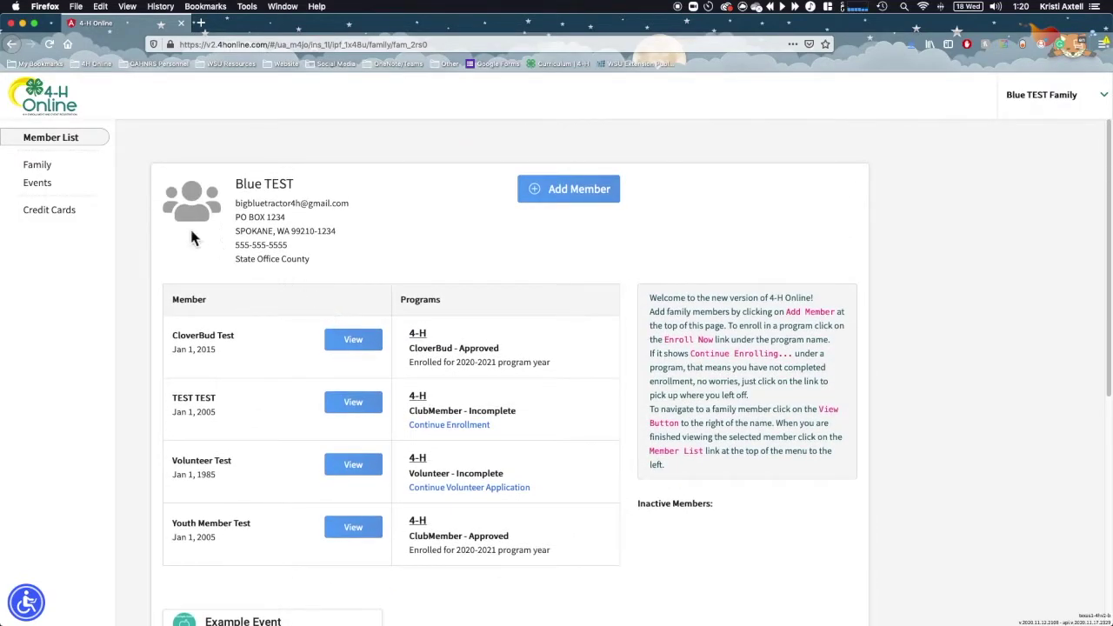
Open the family's event catalog and view it as a list and as a grid
{"action": "left_click", "coordinate": [51, 193]}
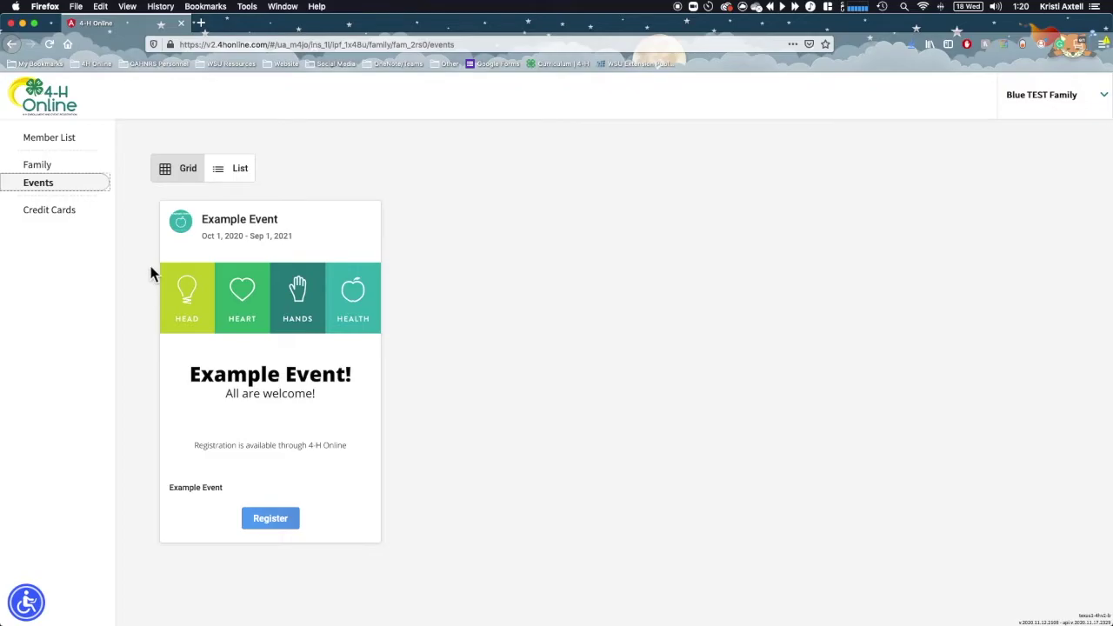
{"action": "left_click", "coordinate": [244, 176]}
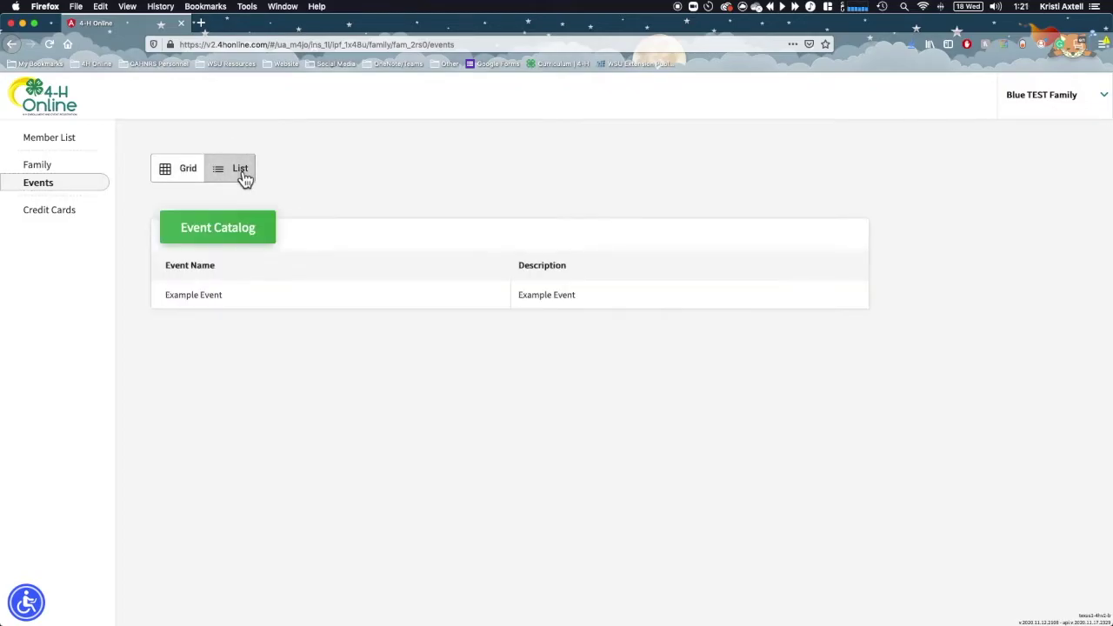
{"action": "left_click", "coordinate": [184, 174]}
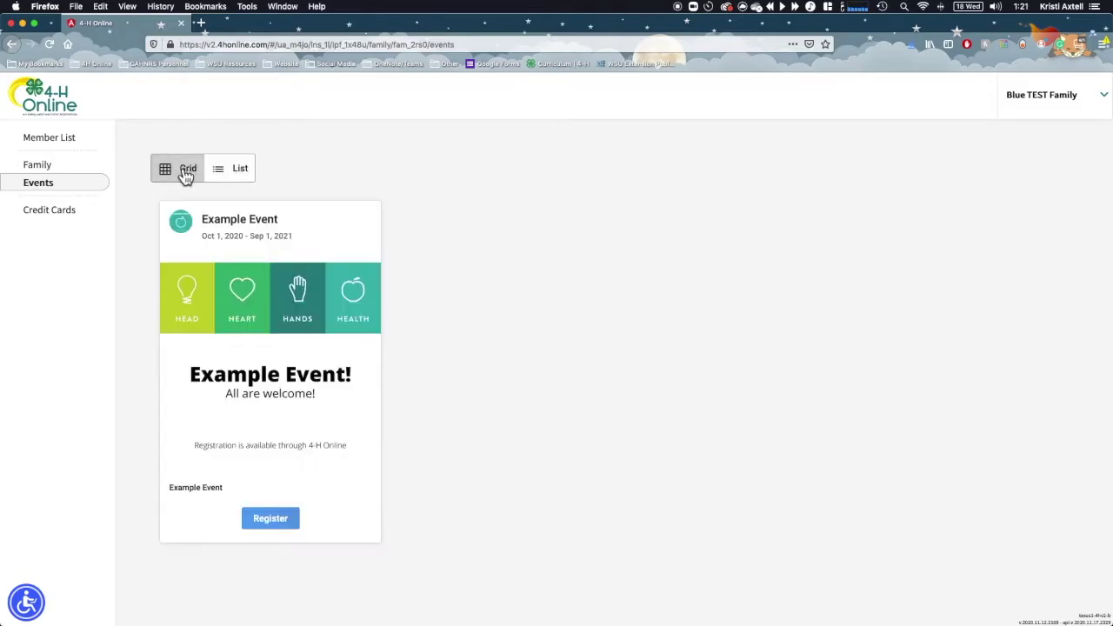
Open the CloverBud member's profile from the member list and view that member's events
{"action": "left_click", "coordinate": [67, 145]}
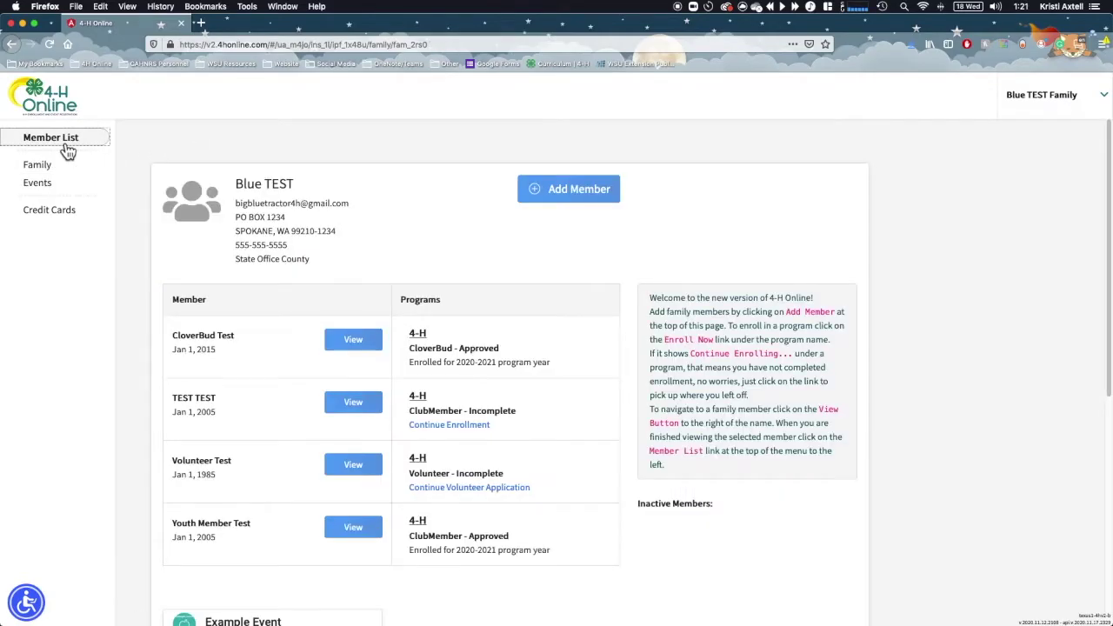
{"action": "scroll", "coordinate": [222, 339], "scroll_direction": "down", "scroll_amount": 1}
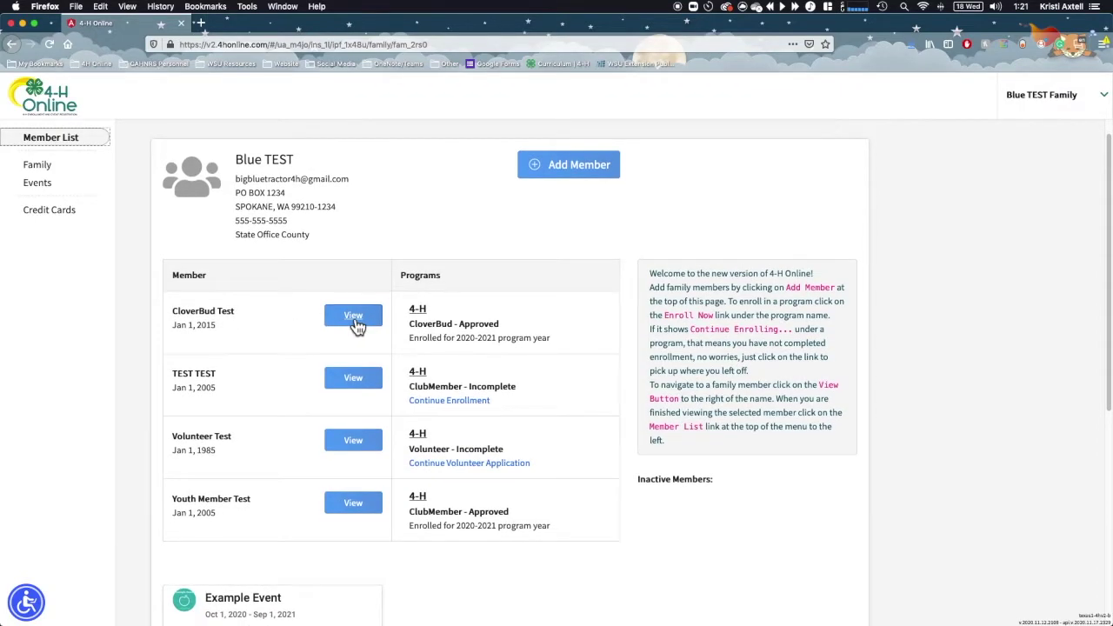
{"action": "left_click", "coordinate": [354, 320]}
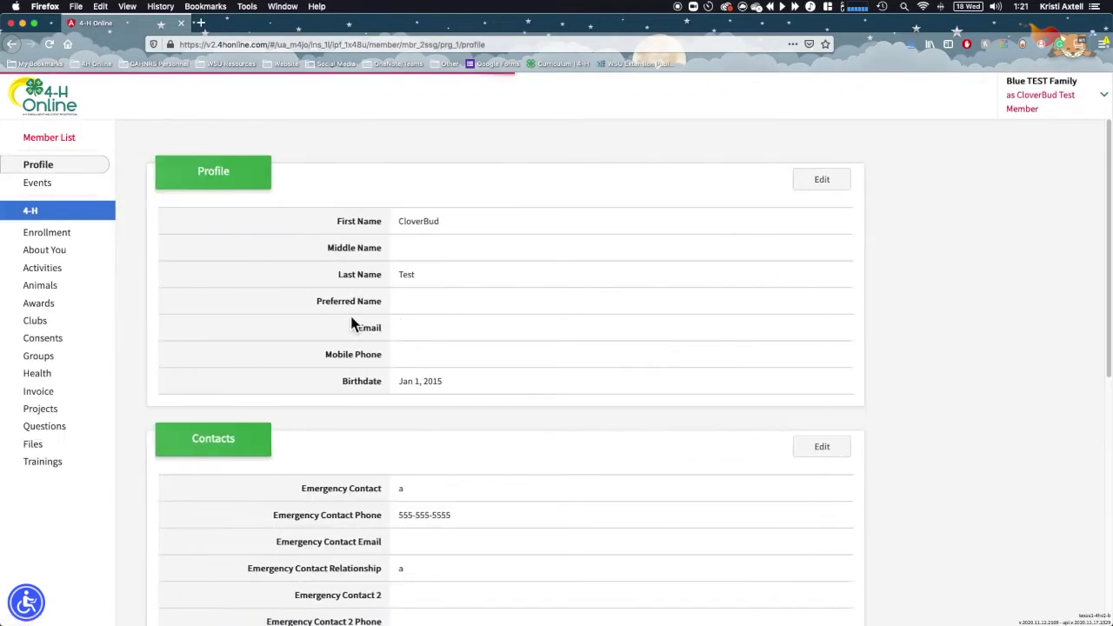
{"action": "left_click", "coordinate": [54, 193]}
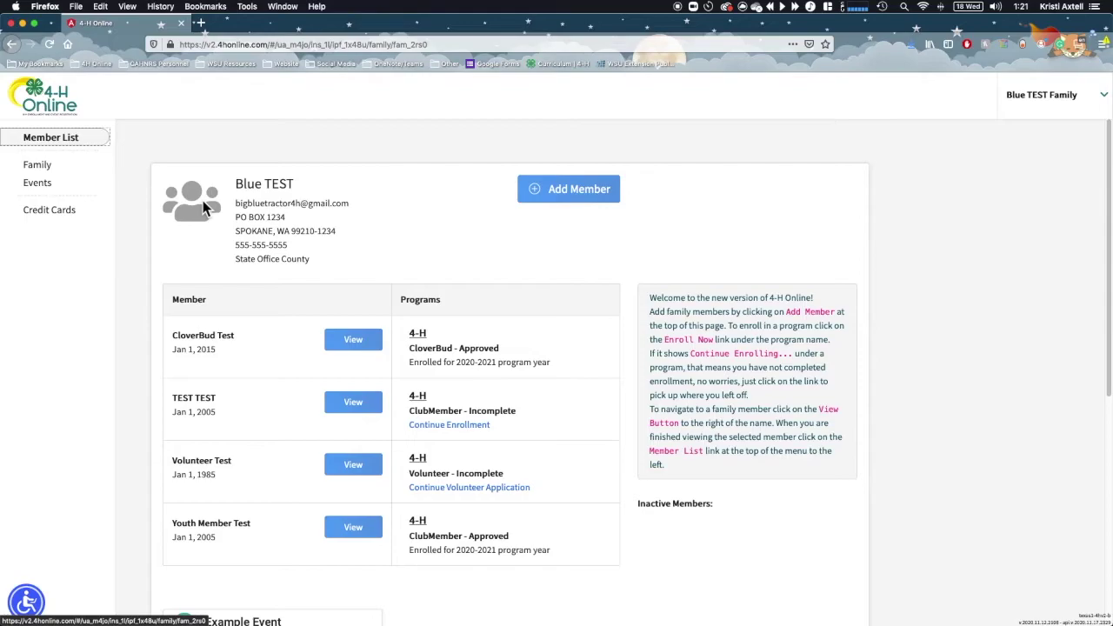
Start a registration for Example Event from the family member list, choosing the CloverBud member and the CloverBud session type
{"action": "scroll", "coordinate": [310, 276], "scroll_direction": "down", "scroll_amount": 5}
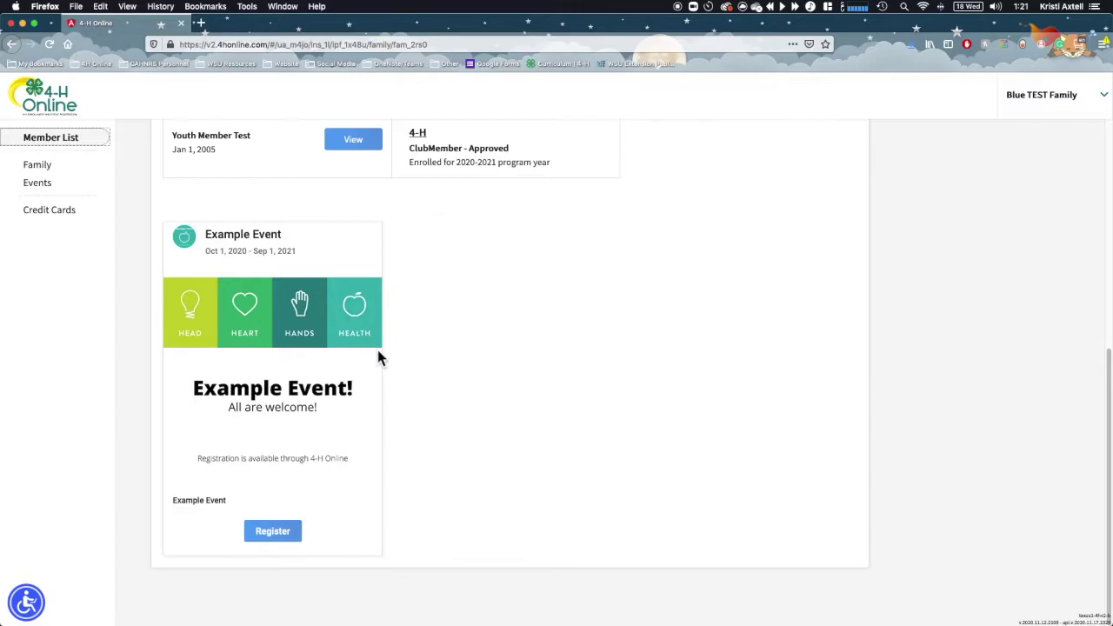
{"action": "left_click", "coordinate": [276, 532]}
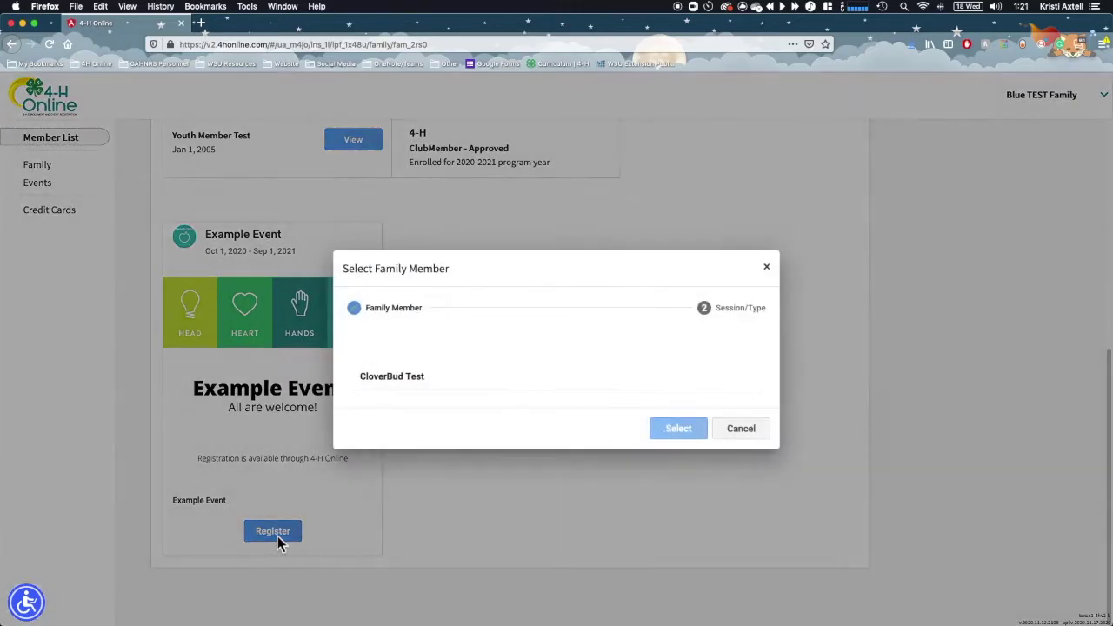
{"action": "left_click", "coordinate": [404, 380]}
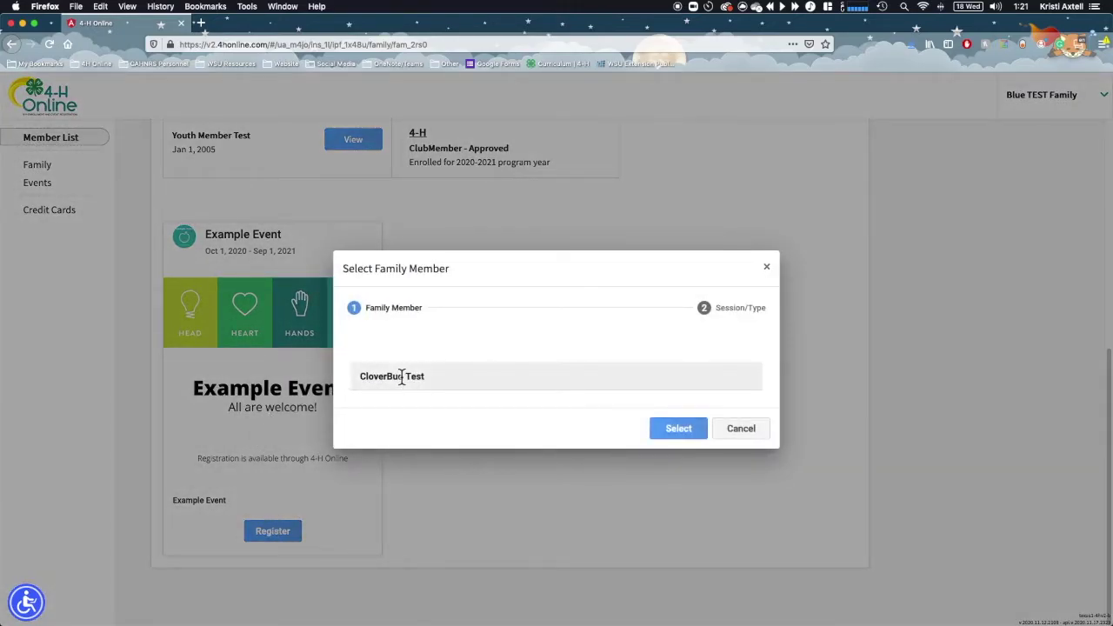
{"action": "left_click", "coordinate": [674, 434]}
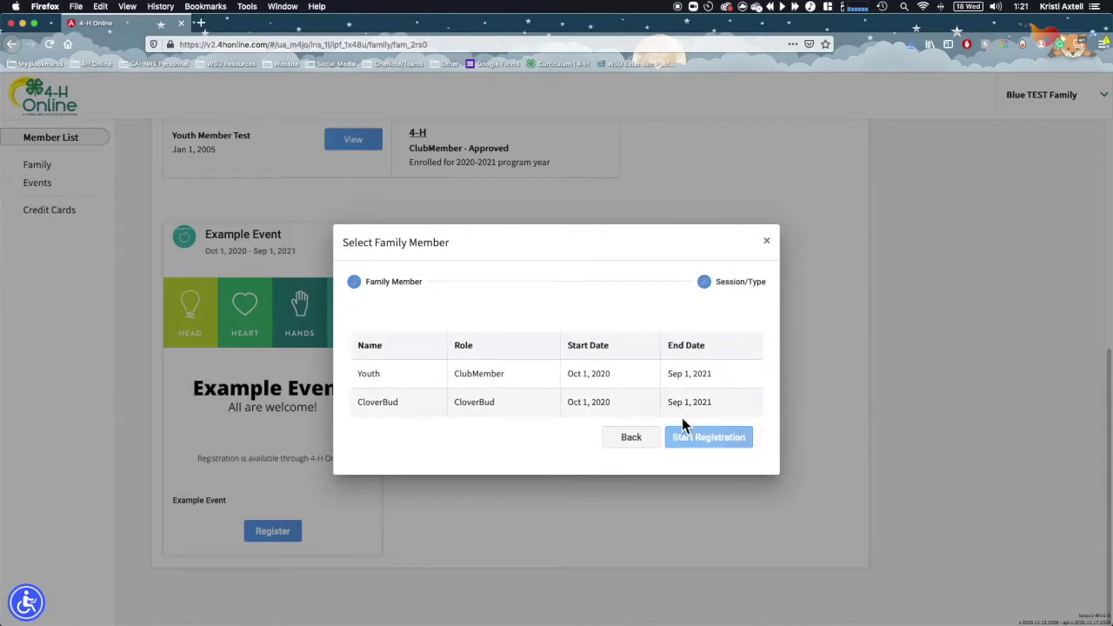
{"action": "left_click", "coordinate": [531, 413]}
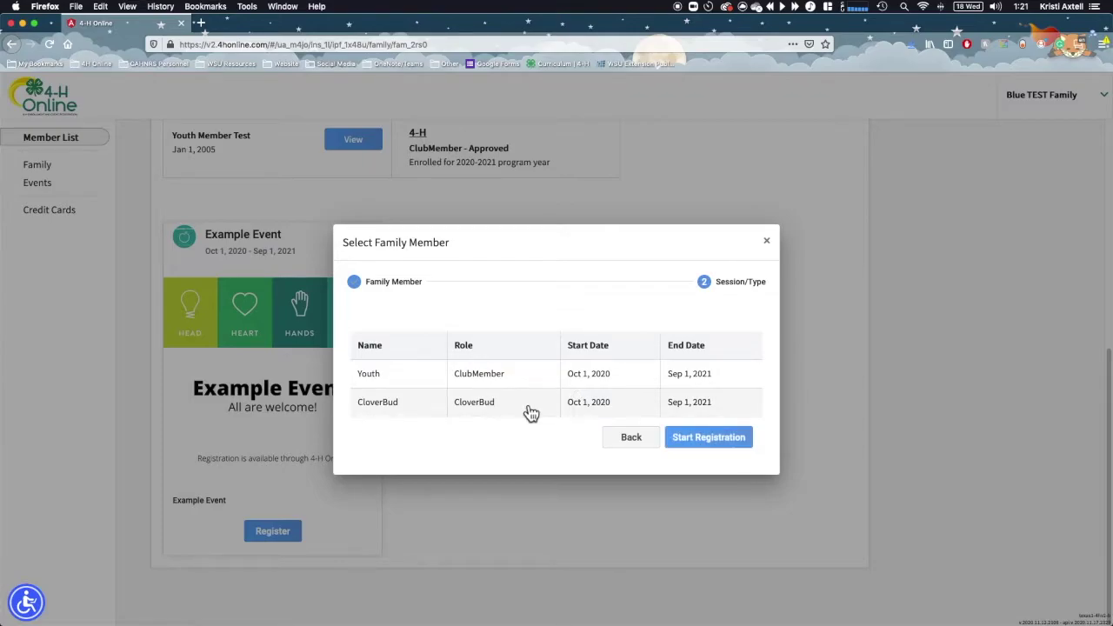
{"action": "left_click", "coordinate": [720, 453]}
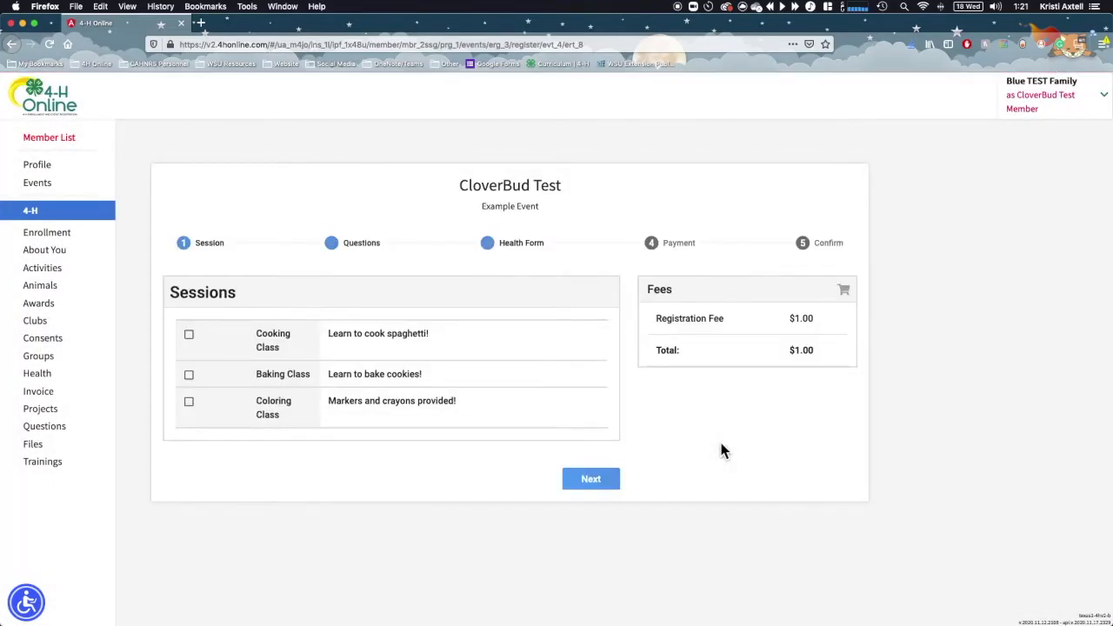
Select the Cooking Class and Coloring Class sessions and continue to the registration questions
{"action": "left_click", "coordinate": [197, 343]}
{"action": "left_click", "coordinate": [200, 411]}
{"action": "left_click", "coordinate": [601, 489]}
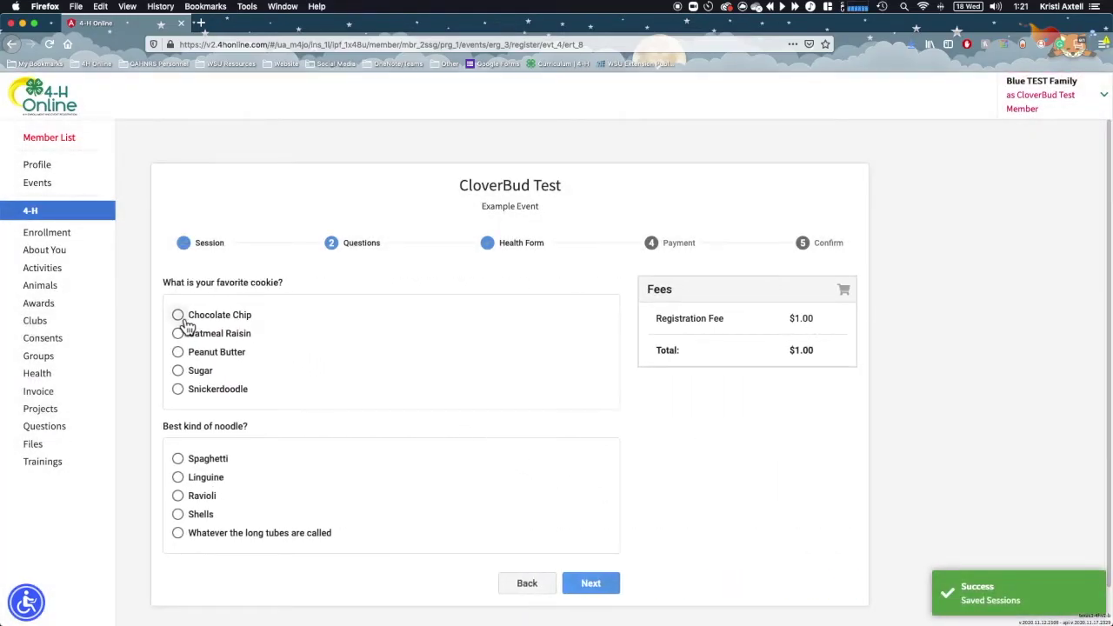
Answer Chocolate Chip for the favorite cookie and "Whatever the long tubes are called" for the best noodle, and save the answers
{"action": "left_click", "coordinate": [183, 320]}
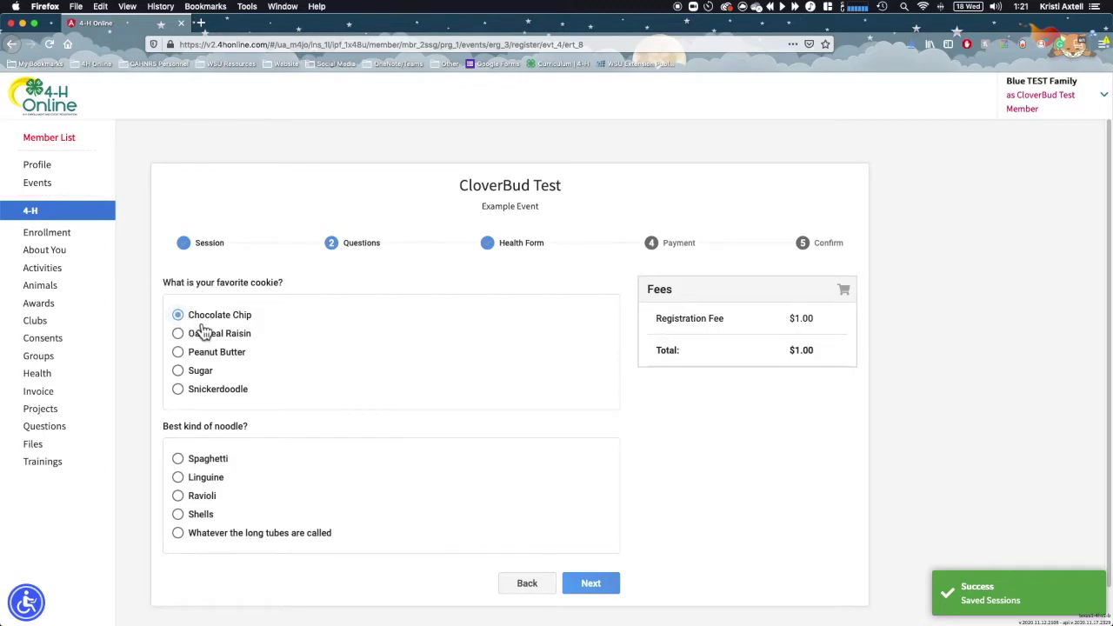
{"action": "left_click", "coordinate": [178, 532]}
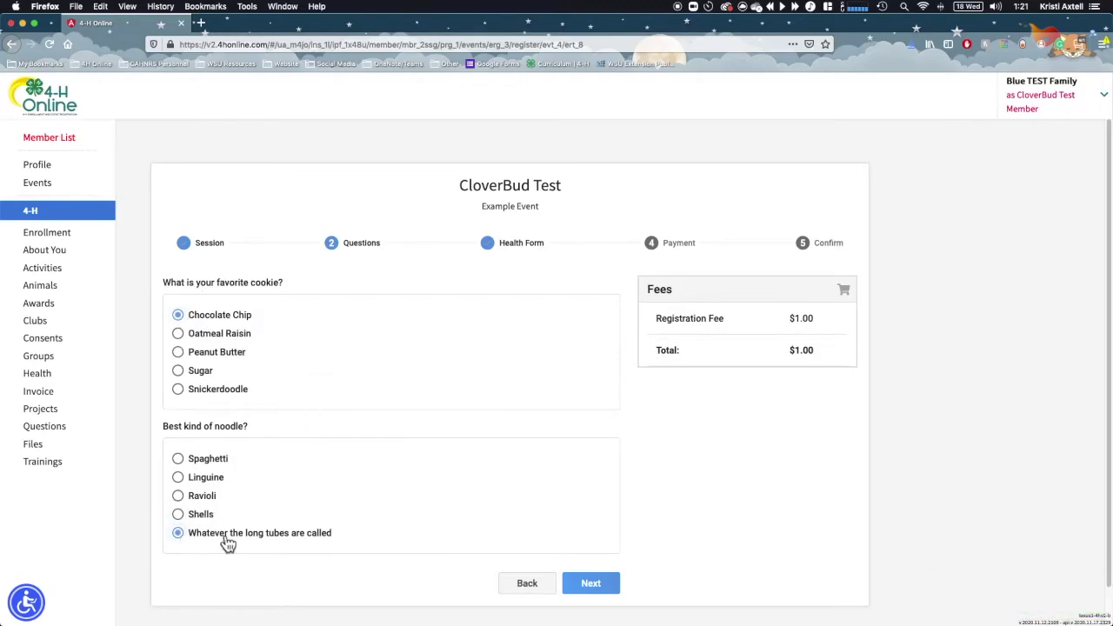
{"action": "left_click", "coordinate": [606, 595]}
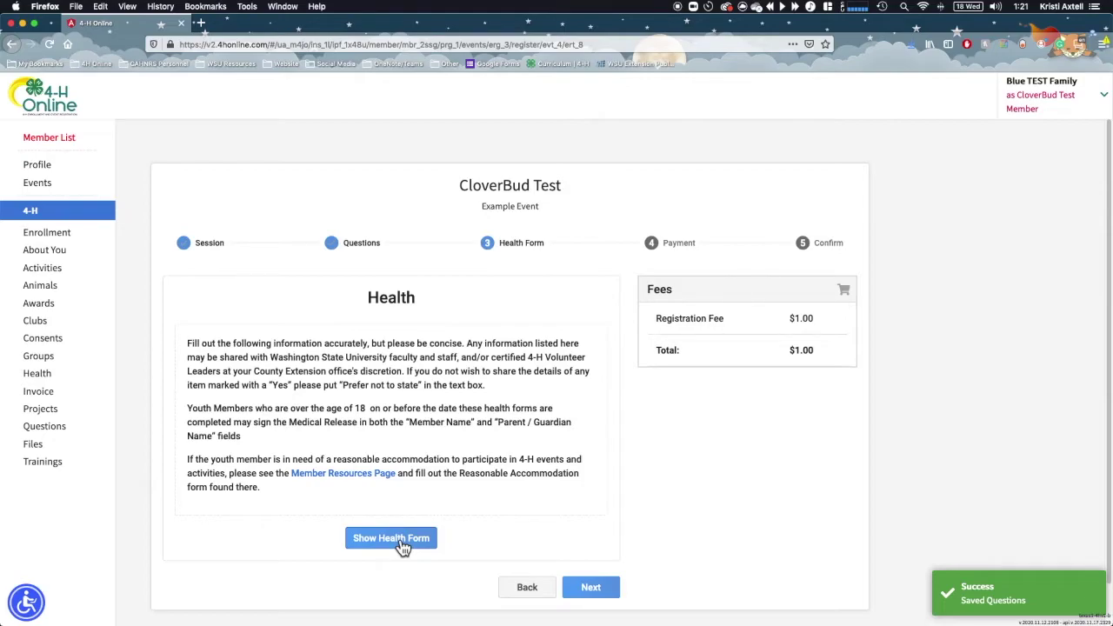
Show the prefilled health form, review it through the Medical Release, and submit it to proceed to payment
{"action": "left_click", "coordinate": [396, 539]}
{"action": "scroll", "coordinate": [467, 434], "scroll_direction": "down", "scroll_amount": 4}
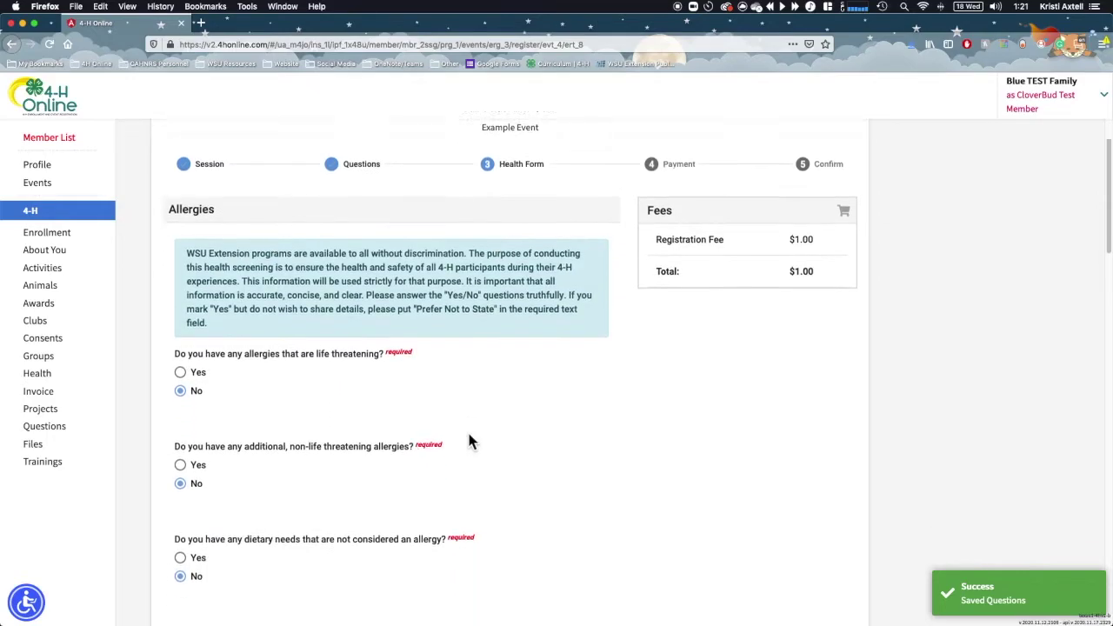
{"action": "scroll", "coordinate": [470, 442], "scroll_direction": "down", "scroll_amount": 15}
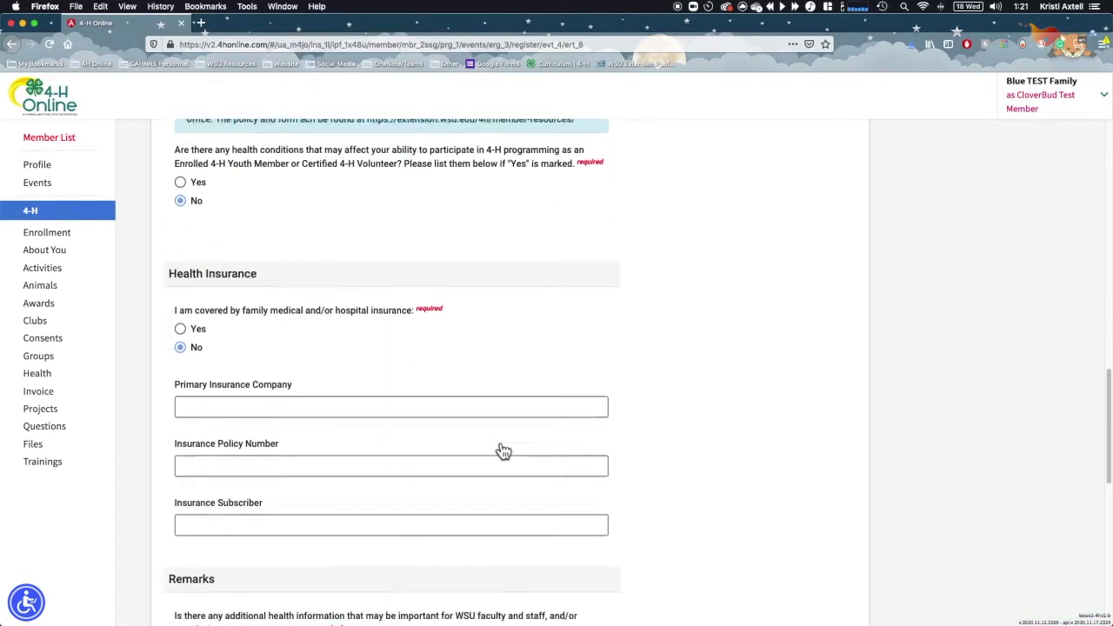
{"action": "scroll", "coordinate": [497, 444], "scroll_direction": "down", "scroll_amount": 8}
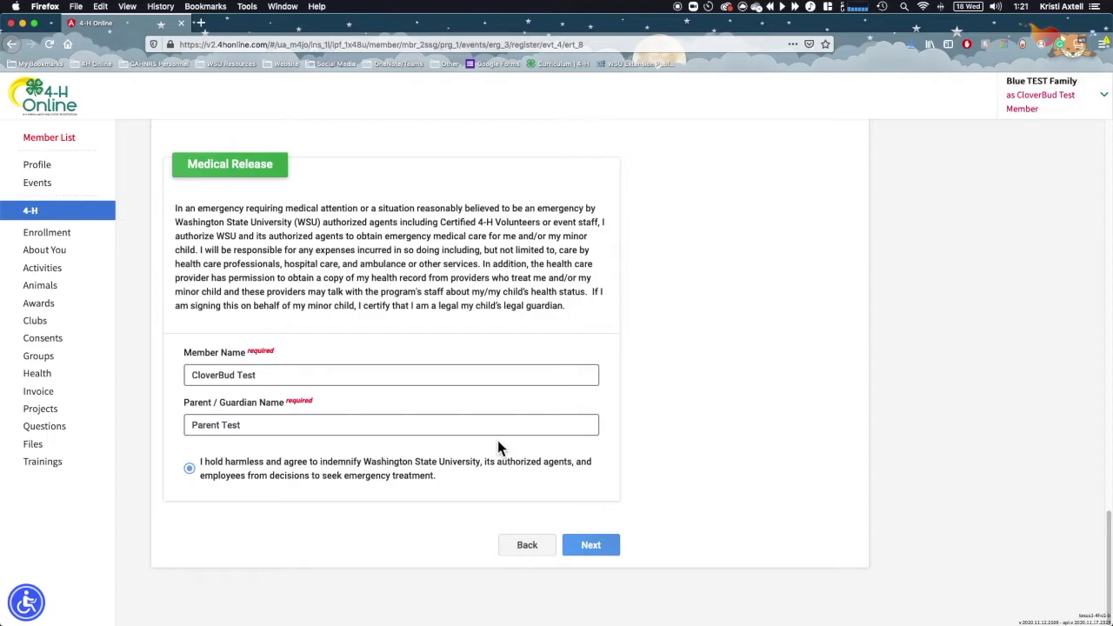
{"action": "left_click", "coordinate": [613, 559]}
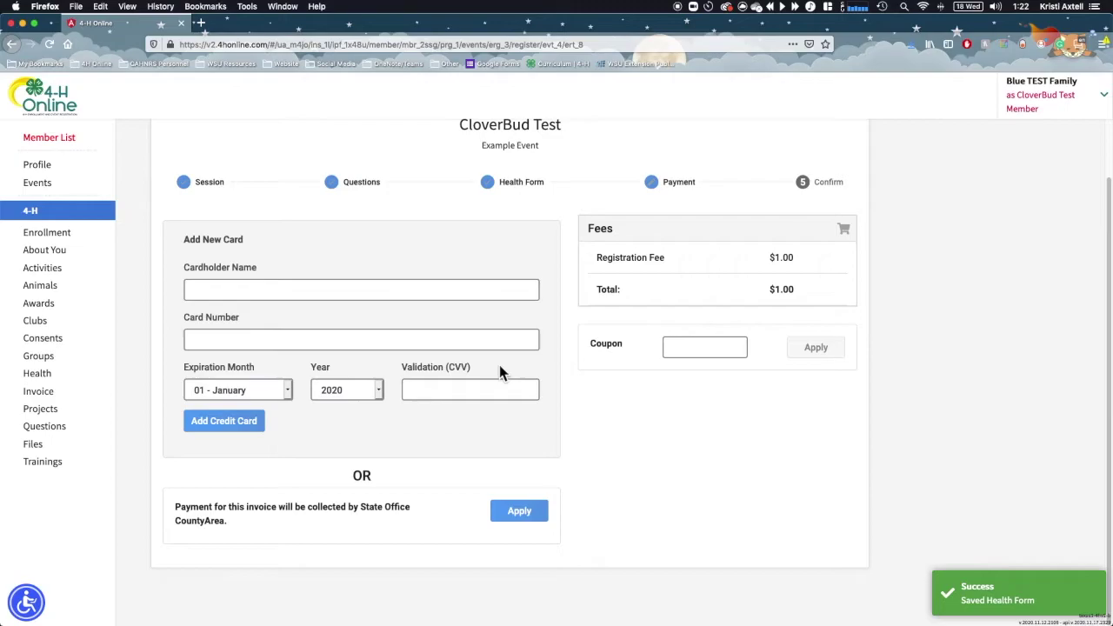
Fill in the new card form with the cardholder name, card number, expiration 04 - April 2024 and CVV
{"action": "left_click", "coordinate": [387, 292]}
{"action": "type", "text": "Name"}
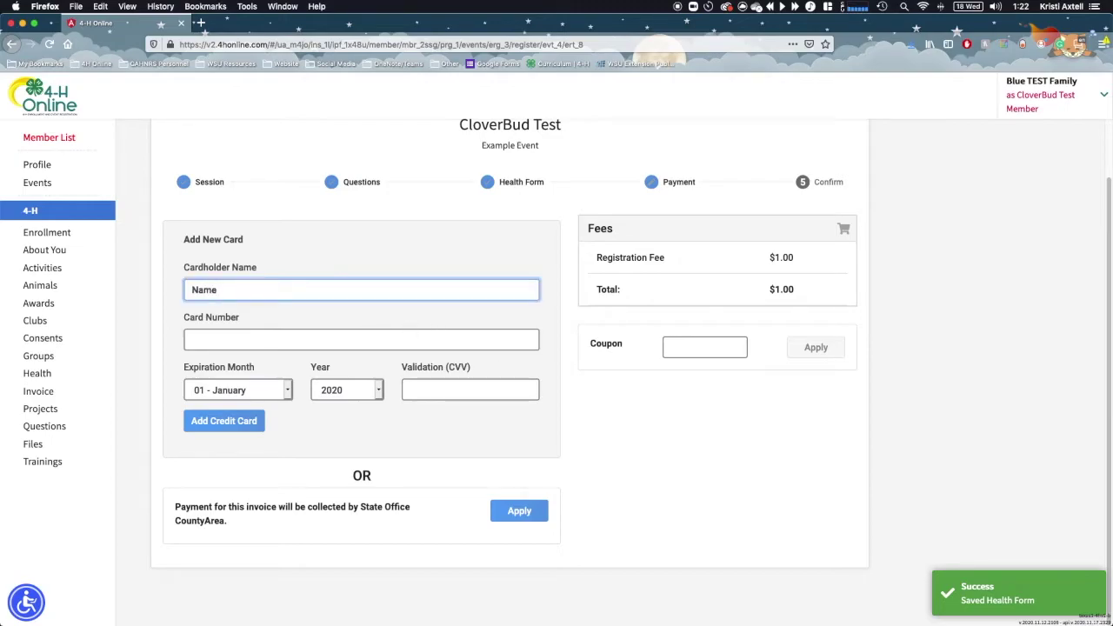
{"action": "key", "text": "Tab"}
{"action": "type", "text": "1234567890"}
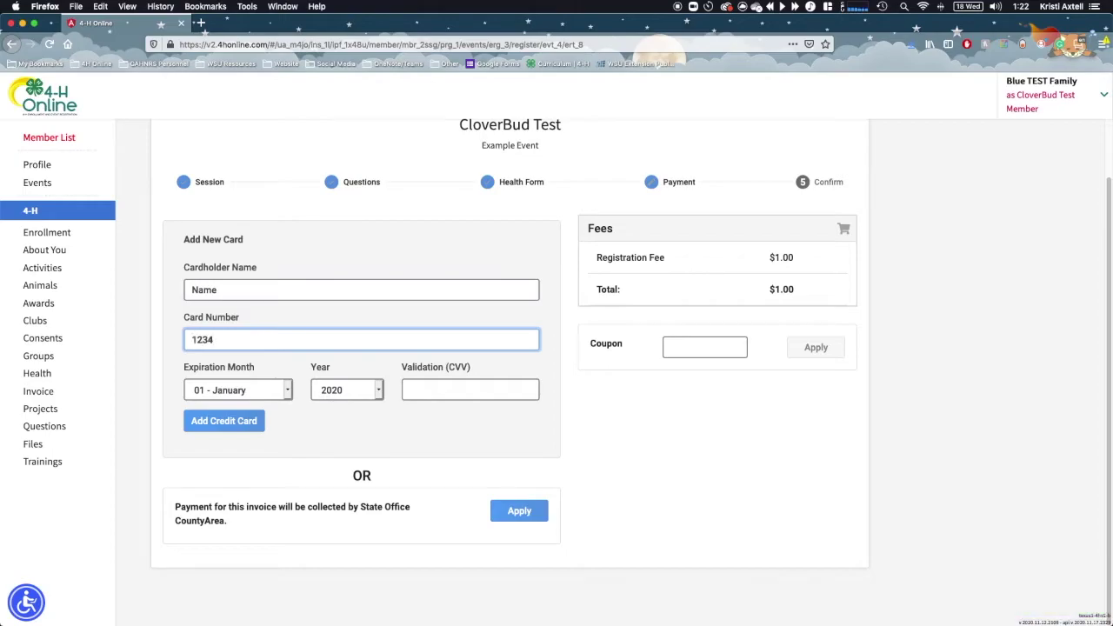
{"action": "left_click", "coordinate": [236, 391]}
{"action": "left_click", "coordinate": [241, 427]}
{"action": "left_click", "coordinate": [348, 391]}
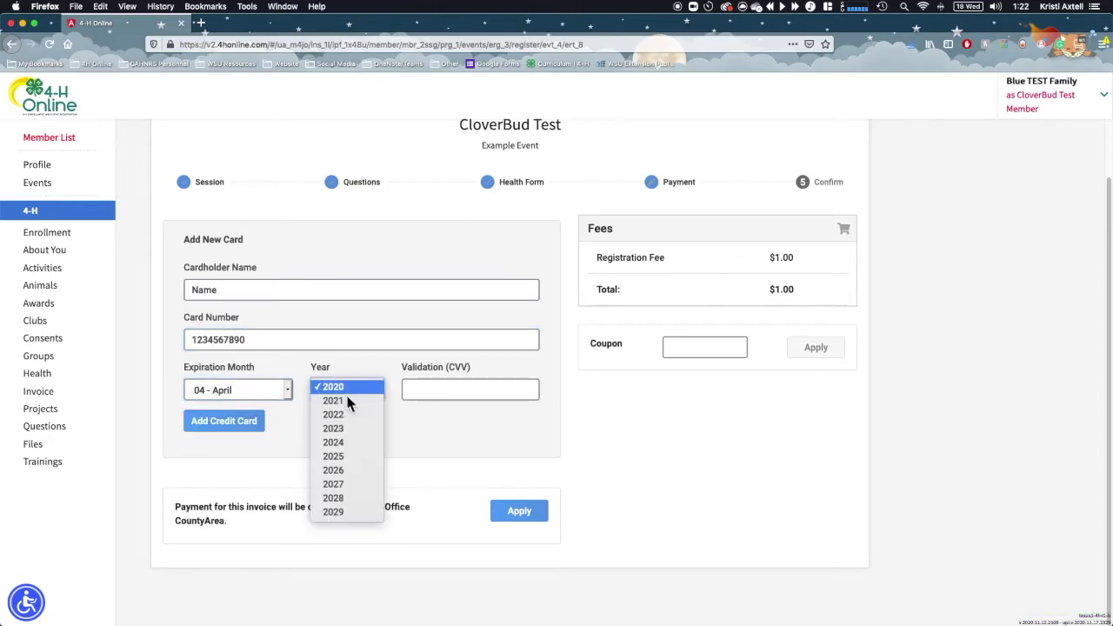
{"action": "left_click", "coordinate": [349, 439]}
{"action": "left_click", "coordinate": [446, 398]}
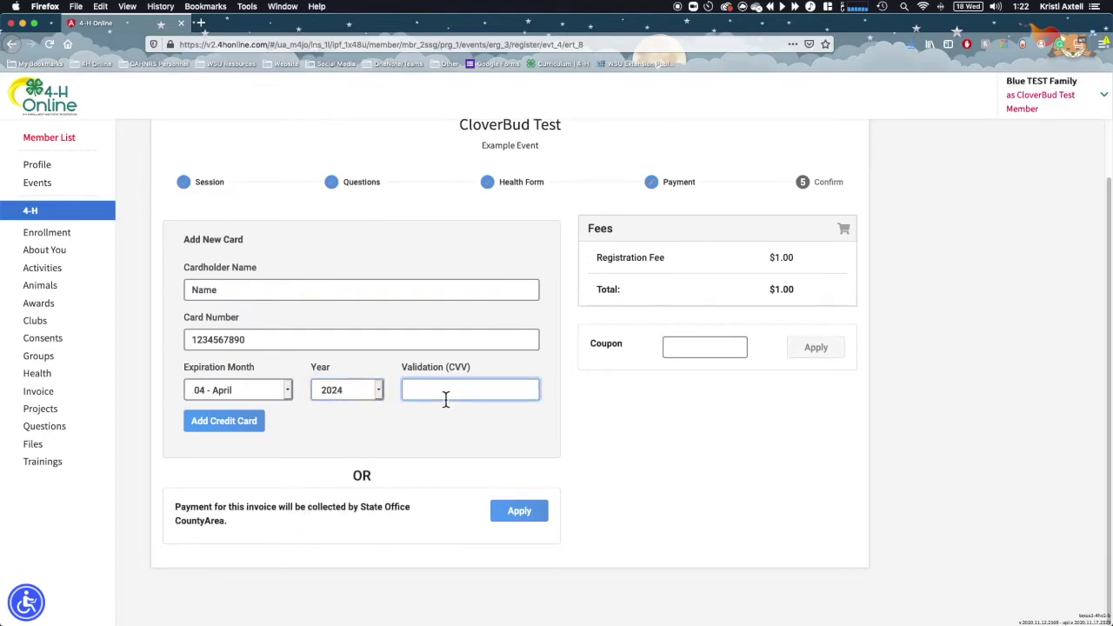
{"action": "type", "text": "123"}
{"action": "left_click", "coordinate": [465, 460]}
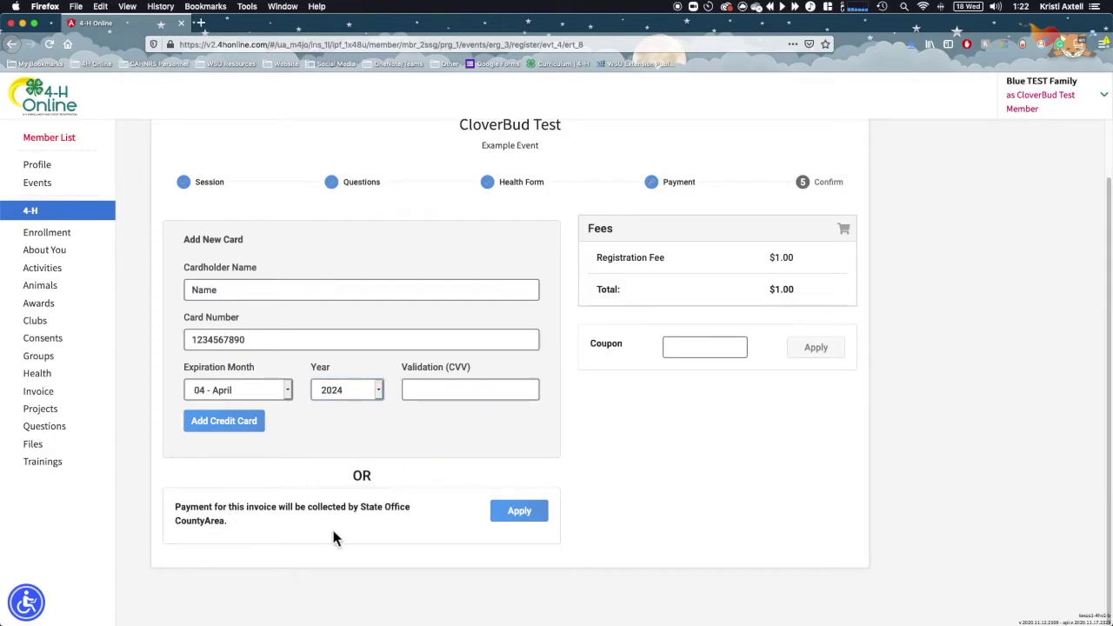
Choose payment collected by State Office CountyArea, confirm paying by check, and finish the event registration
{"action": "left_click", "coordinate": [530, 524]}
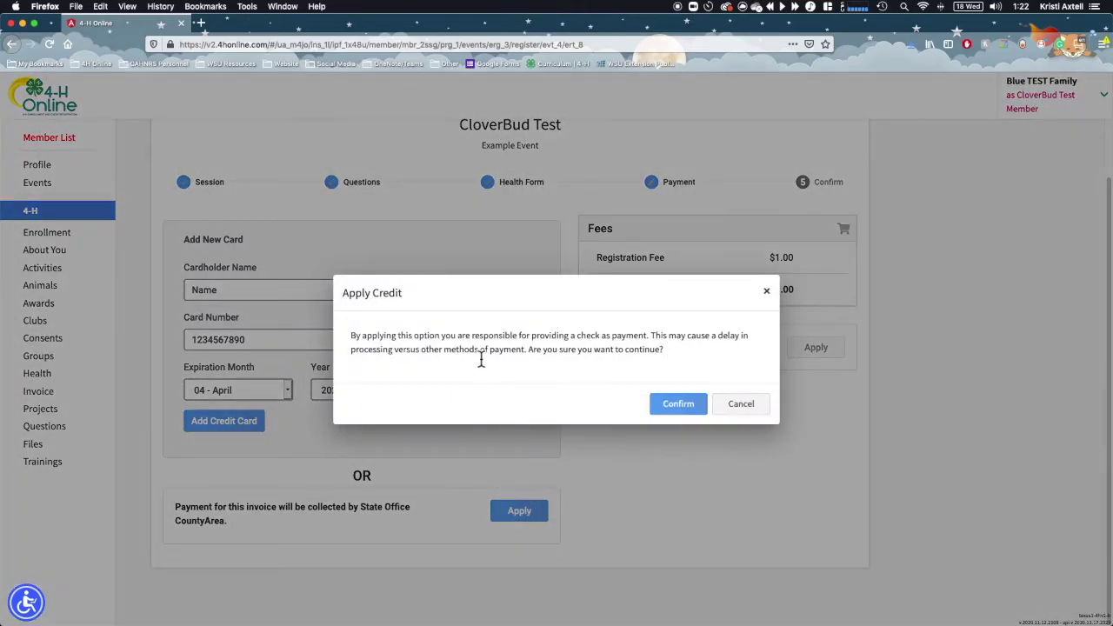
{"action": "left_click", "coordinate": [678, 412]}
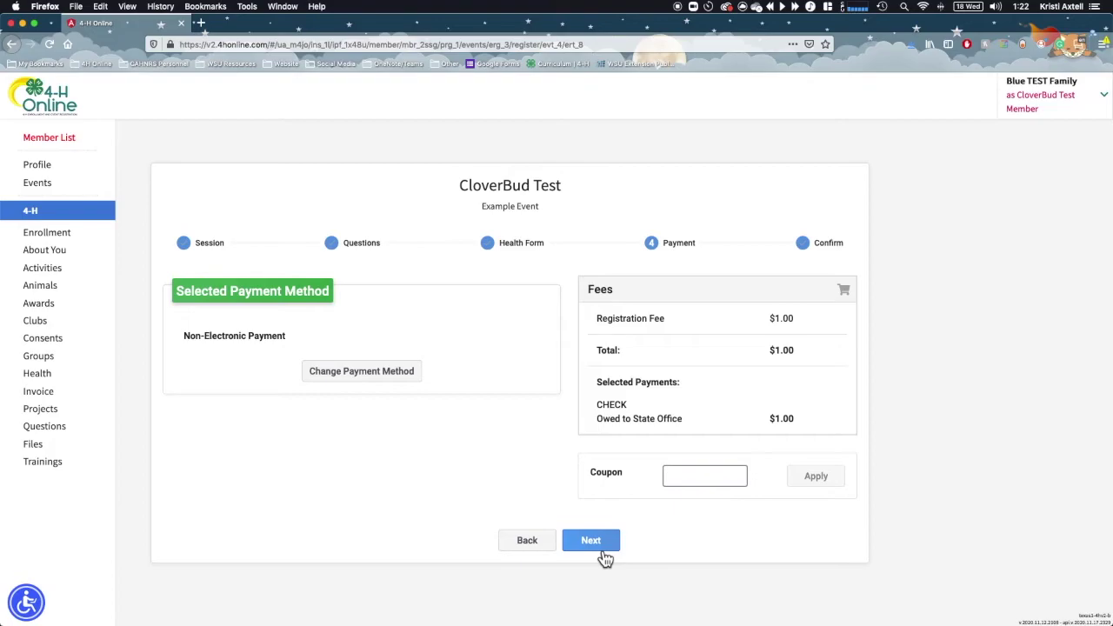
{"action": "left_click", "coordinate": [600, 546]}
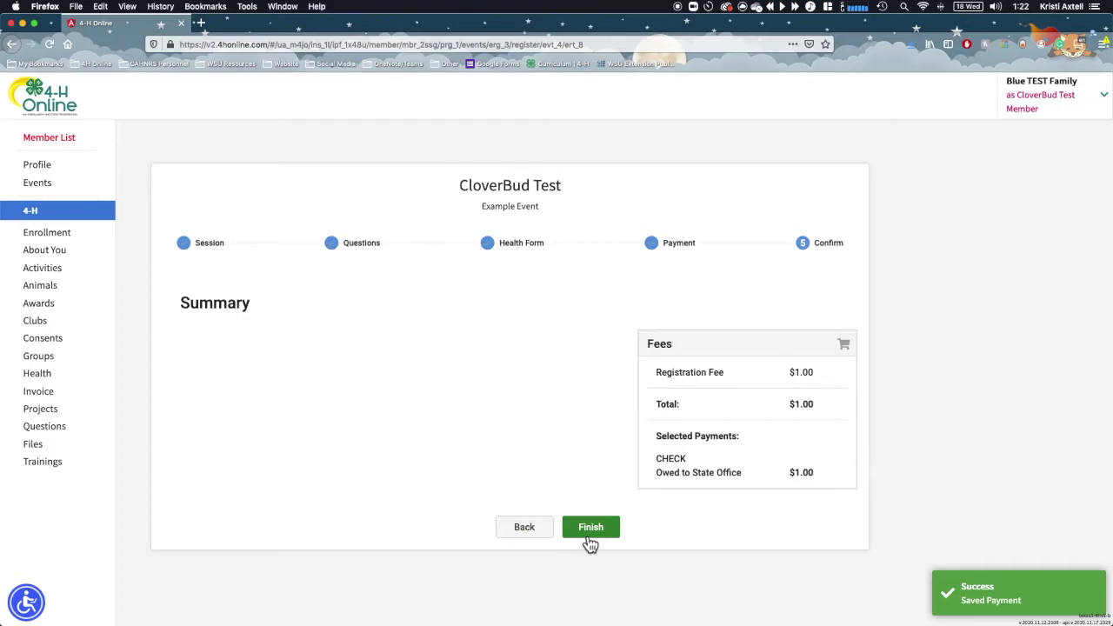
{"action": "left_click", "coordinate": [588, 539]}
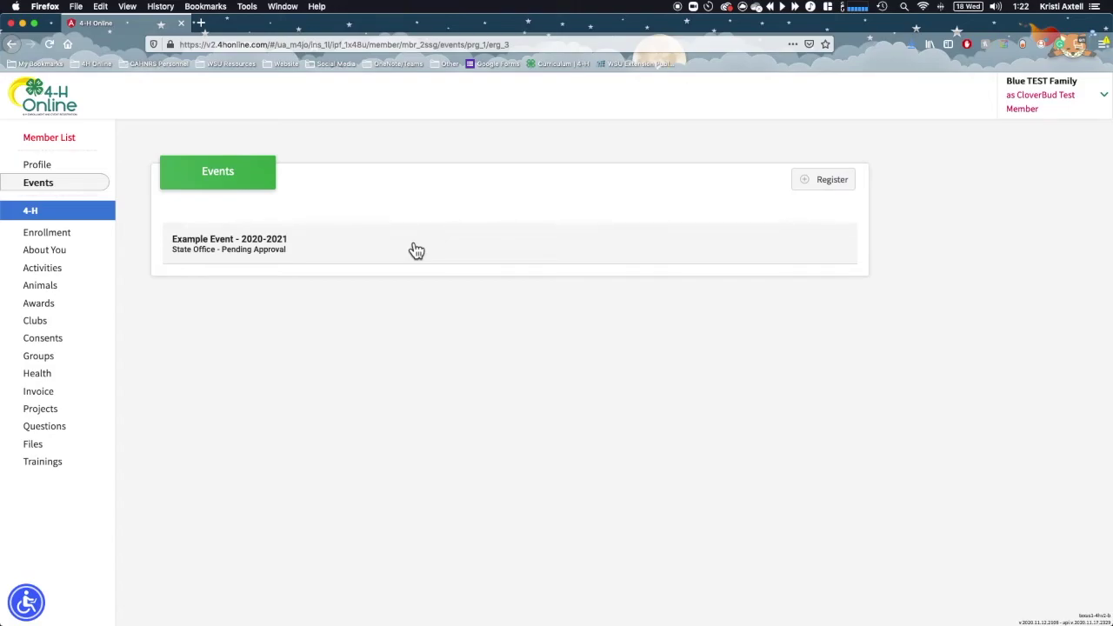
Open the submitted Example Event - 2020-2021 registration and review its health details
{"action": "left_click", "coordinate": [417, 251]}
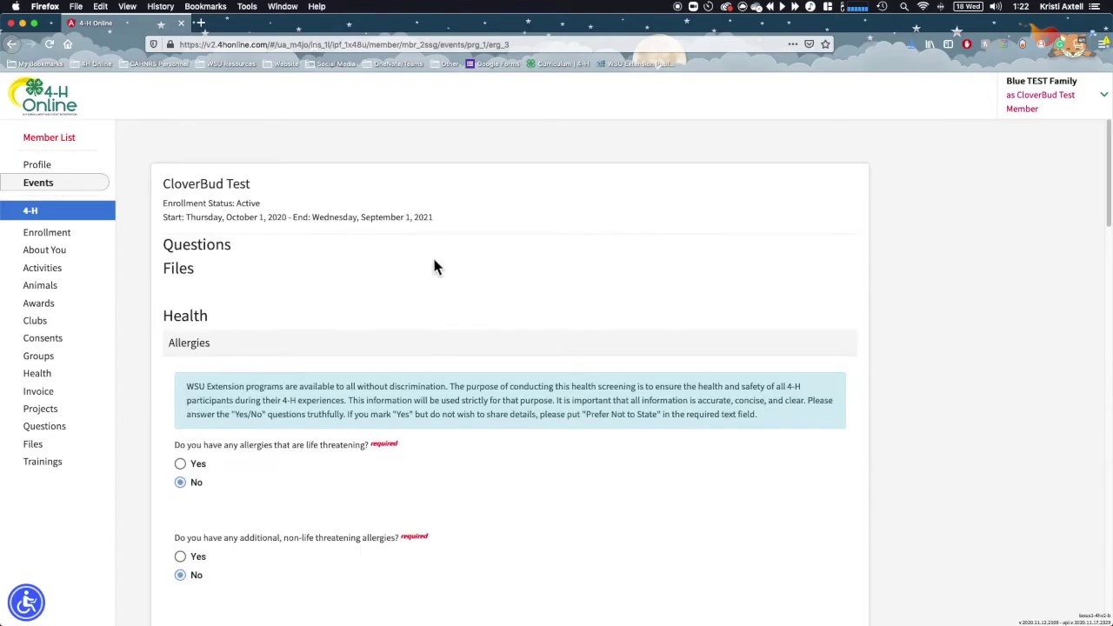
{"action": "scroll", "coordinate": [442, 272], "scroll_direction": "down", "scroll_amount": 15}
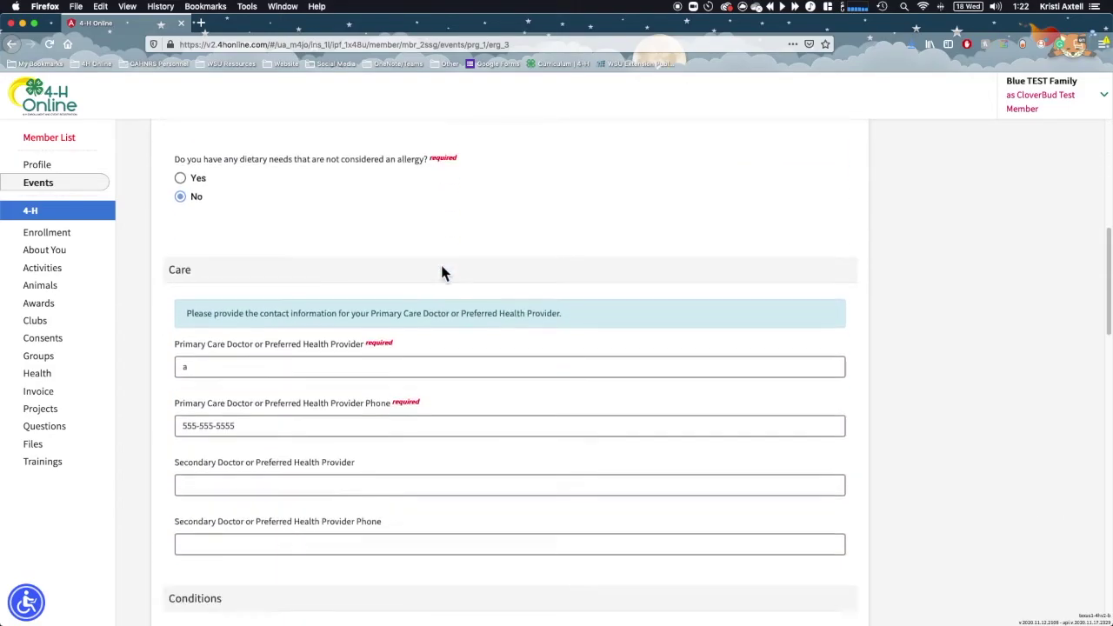
Review the remaining care and conditions sections of the submitted registration's health form
{"action": "scroll", "coordinate": [442, 272], "scroll_direction": "down", "scroll_amount": 9}
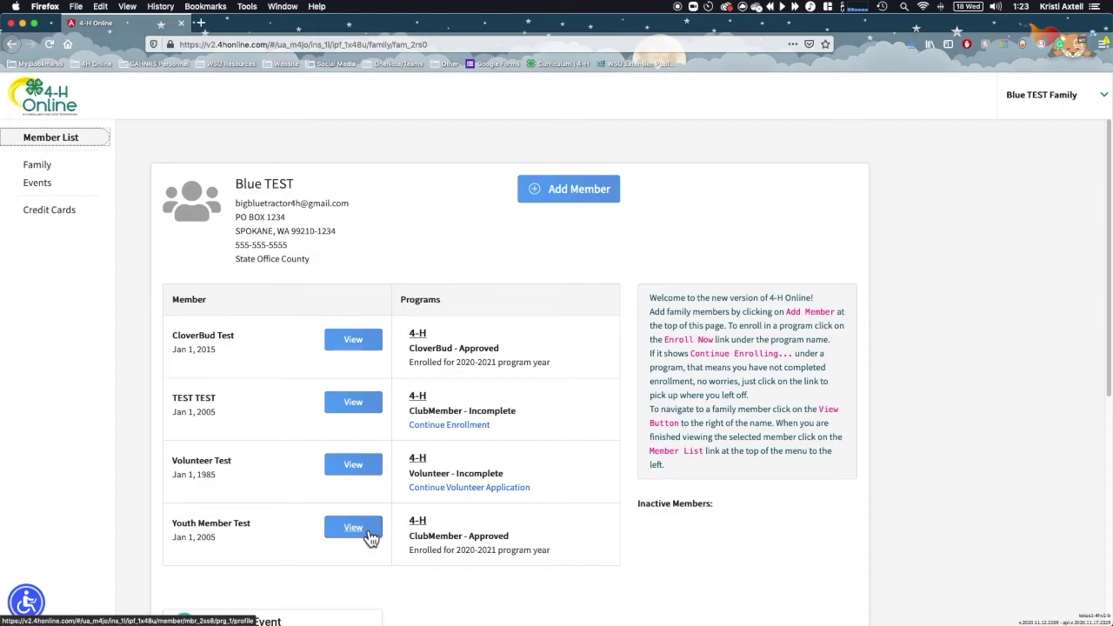
Open the youth club member's incomplete Example Event - 2020-2021 registration and proceed with its already selected sessions
{"action": "left_click", "coordinate": [353, 527]}
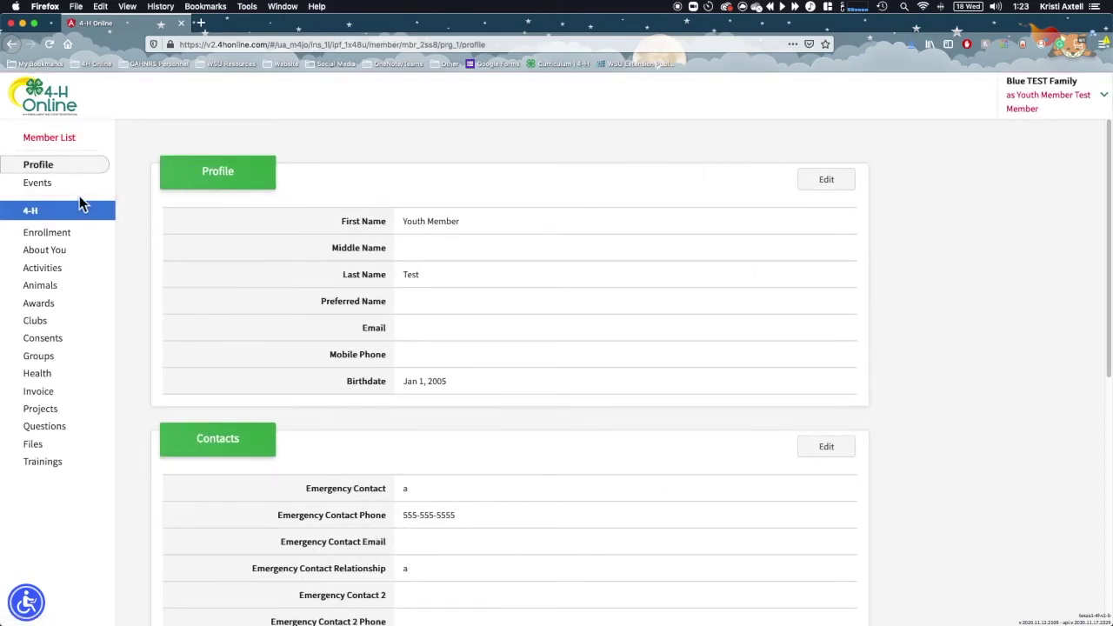
{"action": "left_click", "coordinate": [46, 184]}
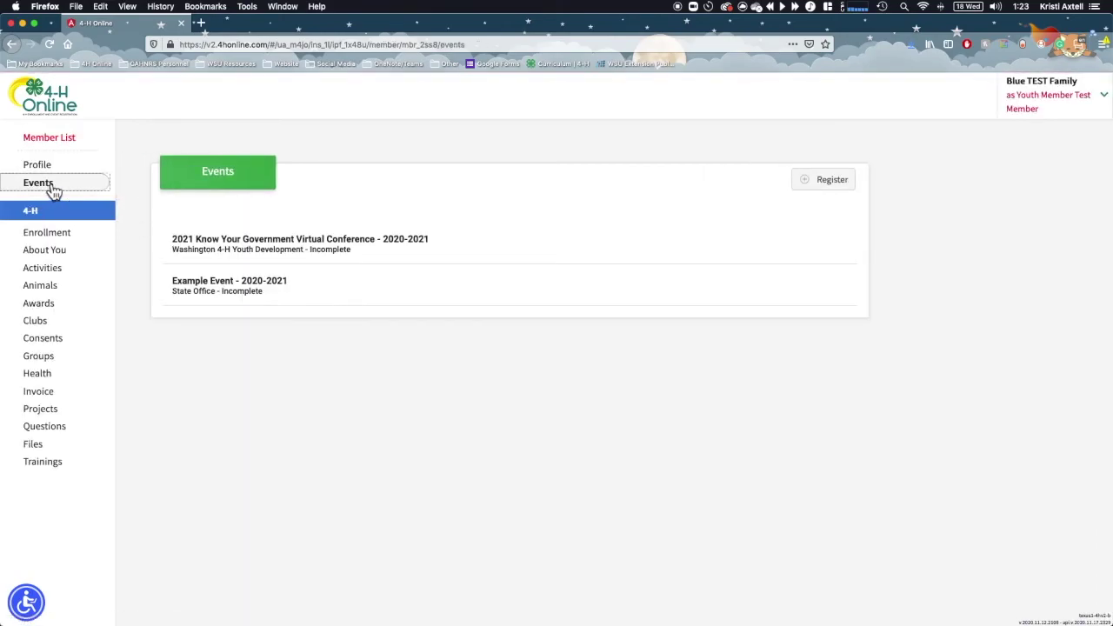
{"action": "left_click", "coordinate": [275, 302]}
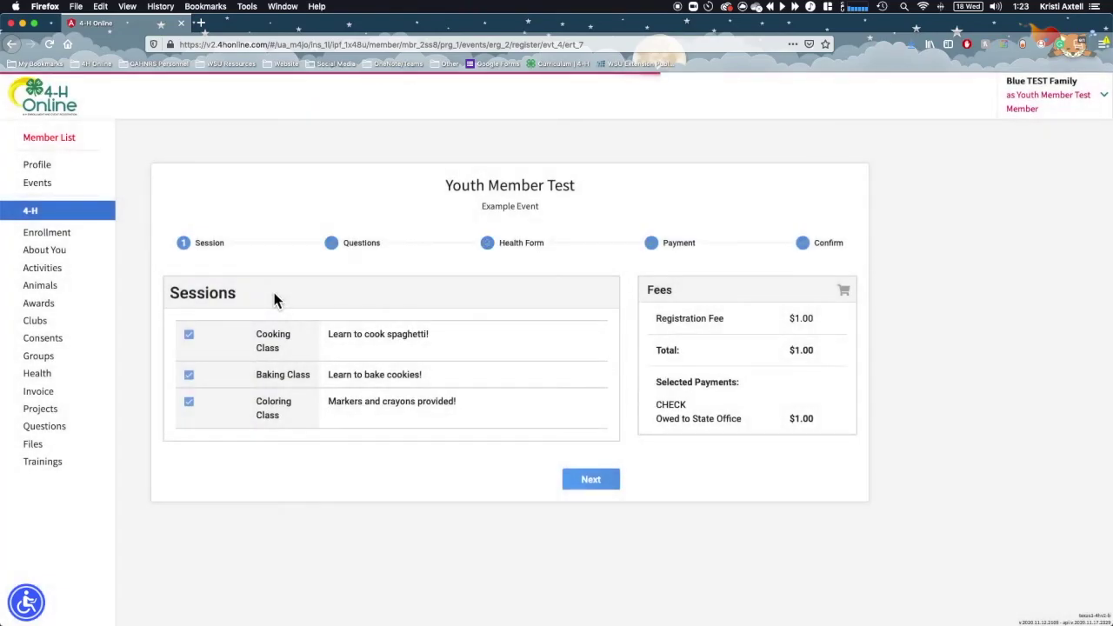
{"action": "left_click", "coordinate": [592, 479]}
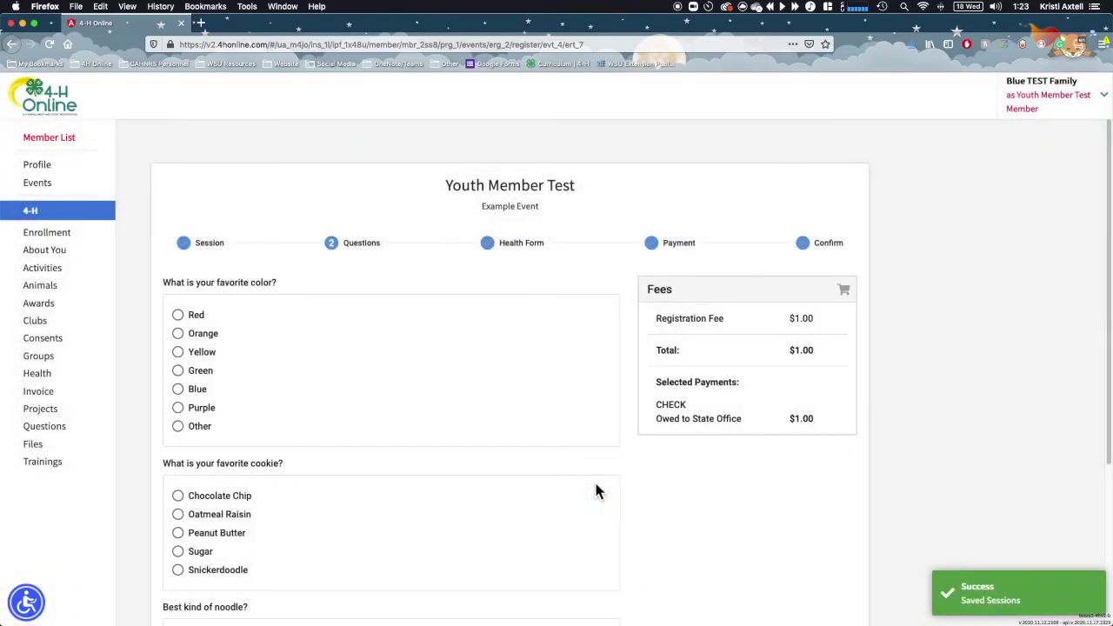
Answer the event questions, including favorite color, favorite cookie and best kind of noodle, and save the answers
{"action": "scroll", "coordinate": [383, 365], "scroll_direction": "down", "scroll_amount": 2}
{"action": "left_click", "coordinate": [177, 242]}
{"action": "scroll", "coordinate": [308, 354], "scroll_direction": "down", "scroll_amount": 3}
{"action": "left_click", "coordinate": [216, 350]}
{"action": "left_click", "coordinate": [209, 457]}
{"action": "left_click", "coordinate": [588, 582]}
Go through the youth member's prefilled health form and submit it to proceed to payment
{"action": "left_click", "coordinate": [391, 496]}
{"action": "scroll", "coordinate": [471, 444], "scroll_direction": "down", "scroll_amount": 15}
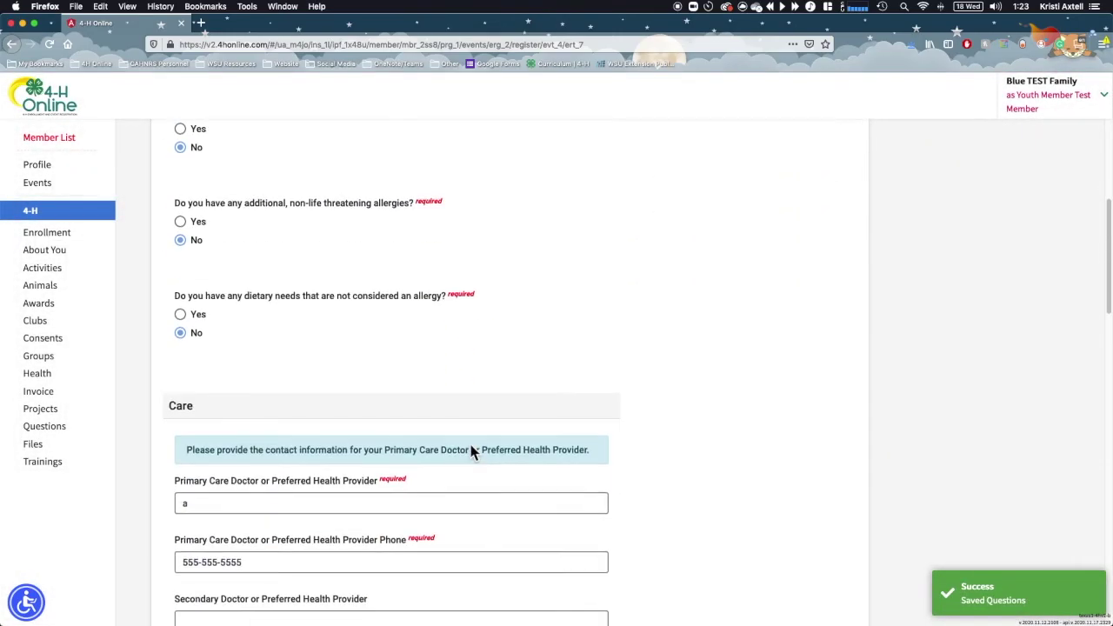
{"action": "scroll", "coordinate": [487, 469], "scroll_direction": "down", "scroll_amount": 3}
{"action": "left_click", "coordinate": [590, 546]}
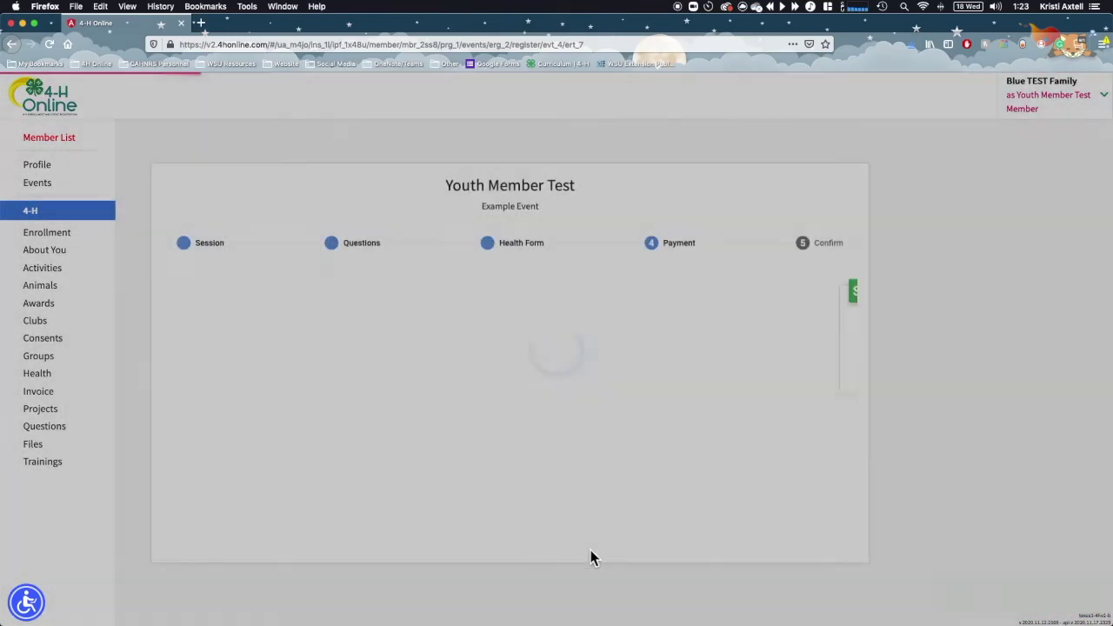
Keep the check payment owed to State Office and submit the youth member's Example Event registration
{"action": "left_click", "coordinate": [597, 551]}
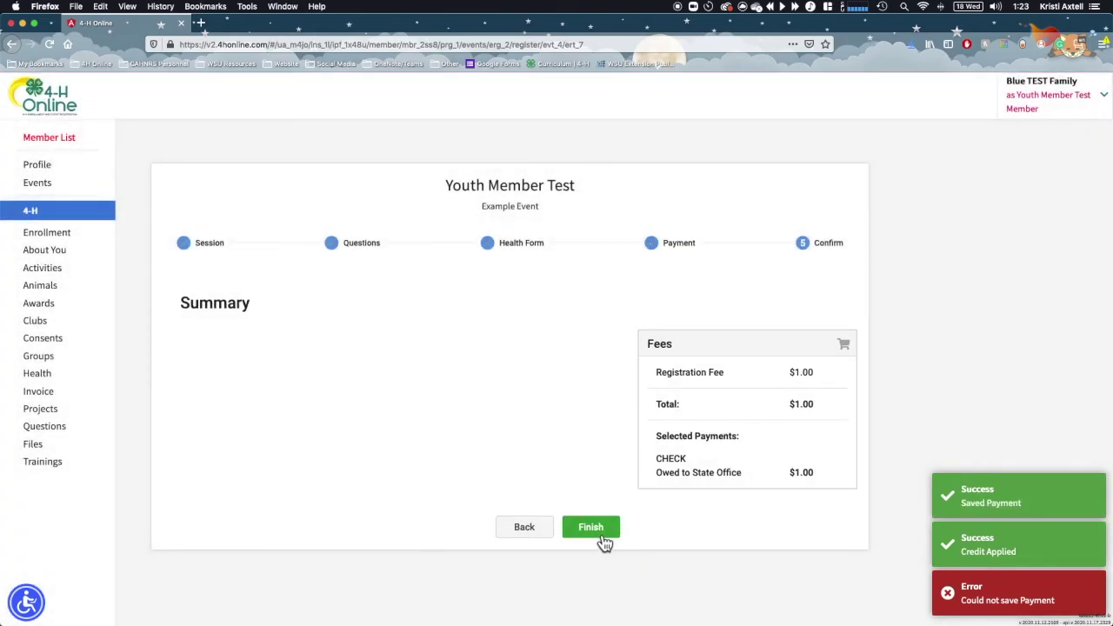
{"action": "left_click", "coordinate": [604, 540]}
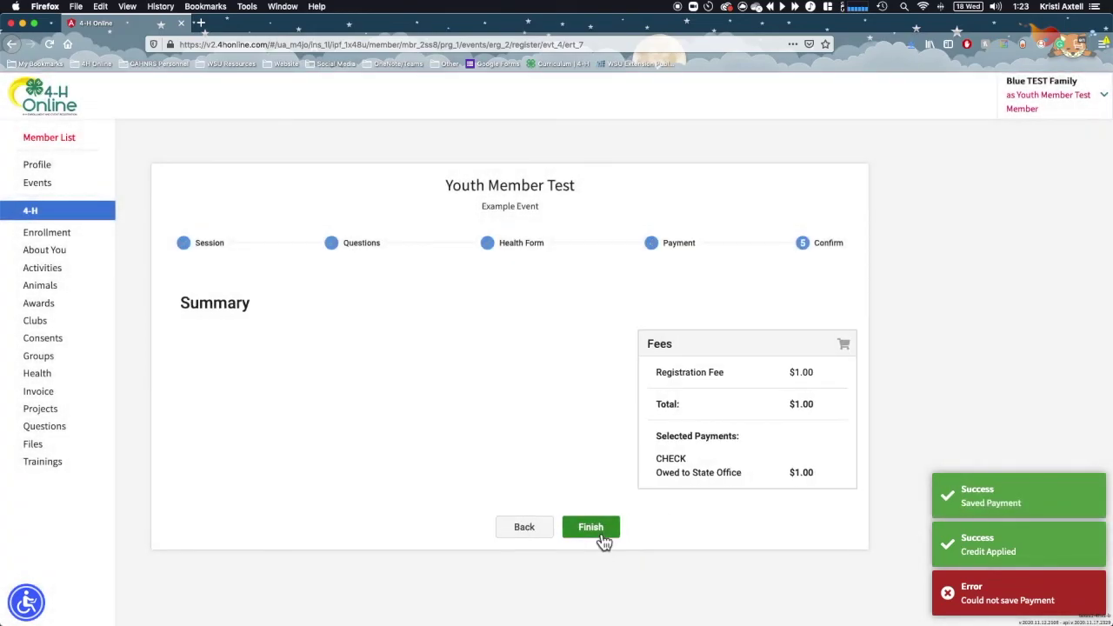
{"action": "left_click", "coordinate": [601, 536]}
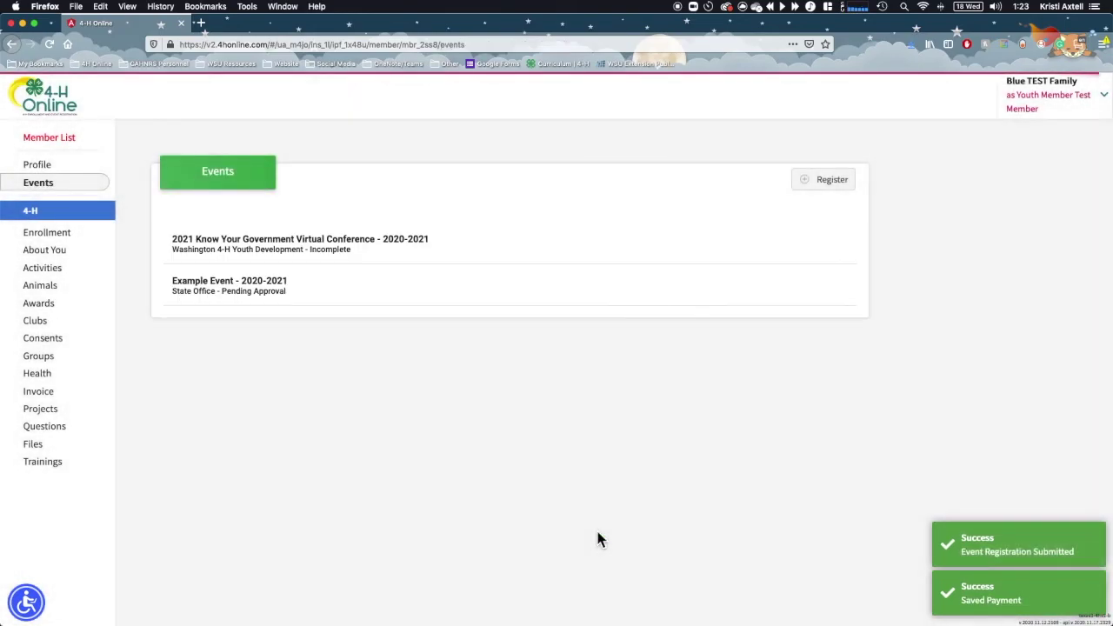